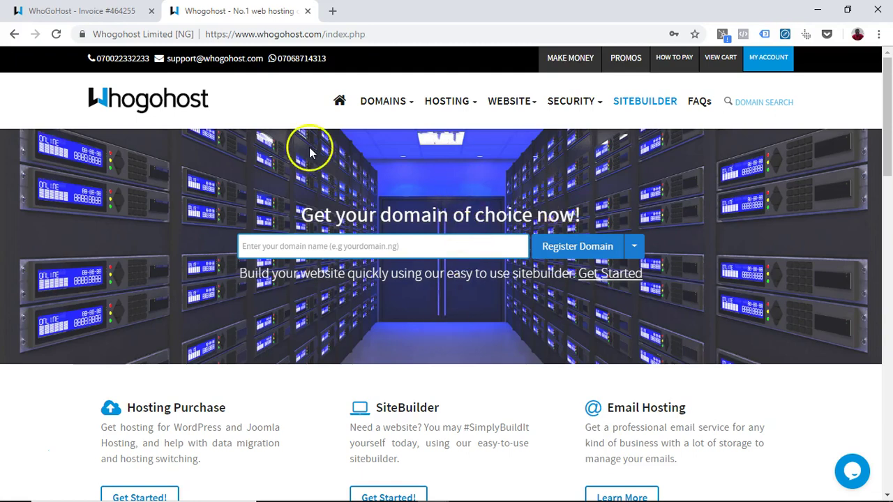
Open the Email Hosting page and review the Business Email Hosting plans, BE Level 1 to BE Level 4.
mouse_move(450, 114)
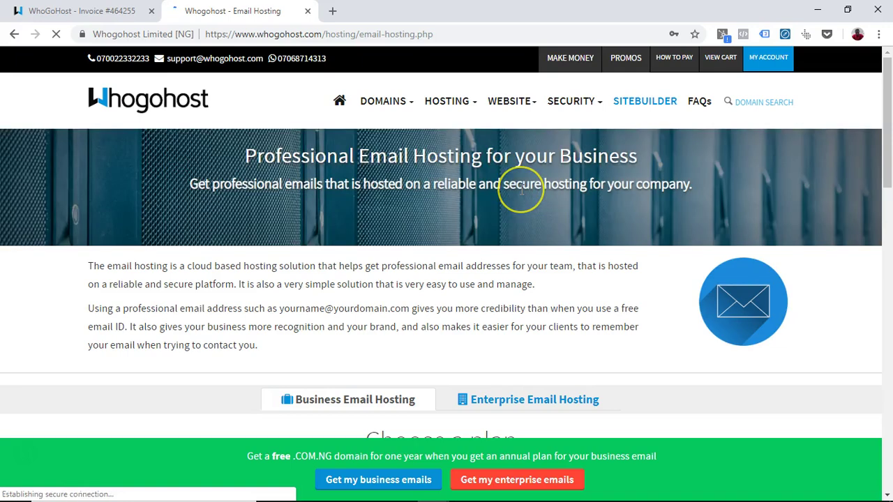
scroll(522, 195, down, 4)
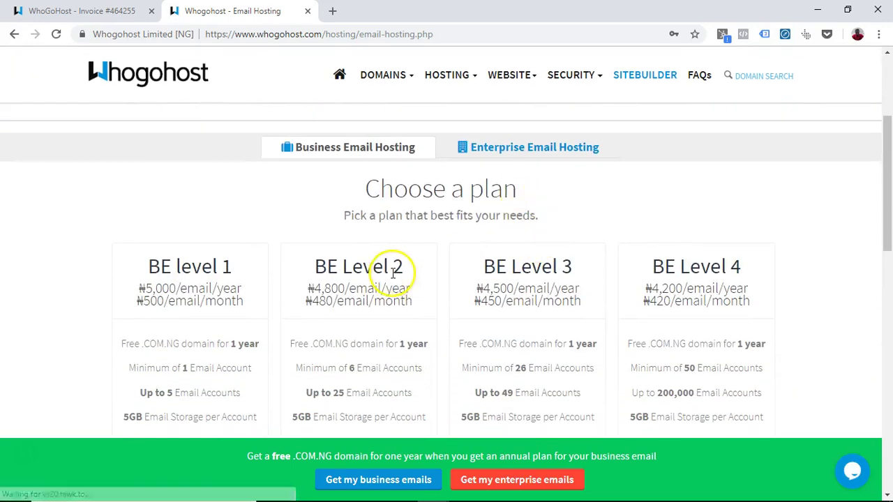
scroll(391, 269, down, 5)
scroll(392, 272, up, 3)
scroll(392, 272, up, 1)
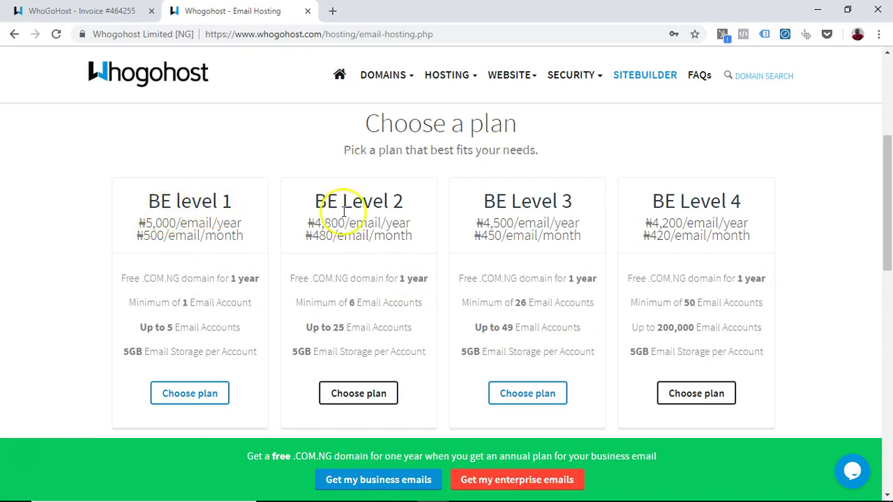
scroll(578, 240, up, 3)
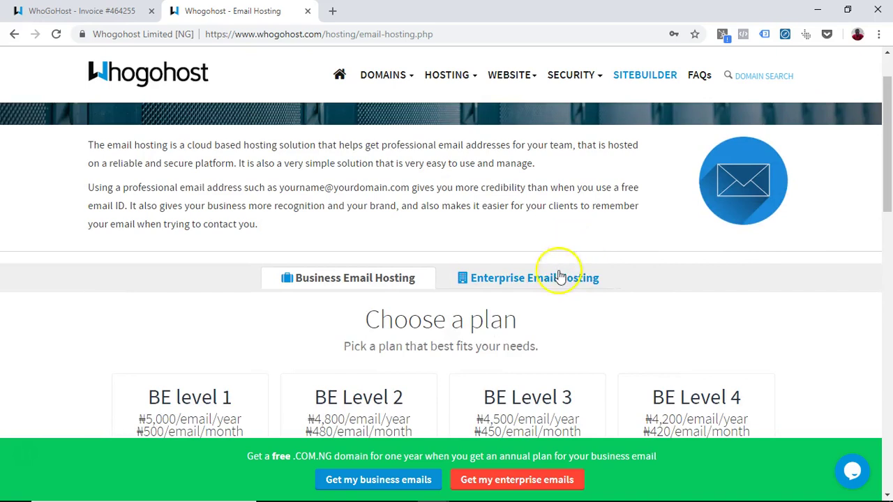
Examine the Enterprise Email Hosting plans and compare their prices, email account limits and storage.
click(513, 286)
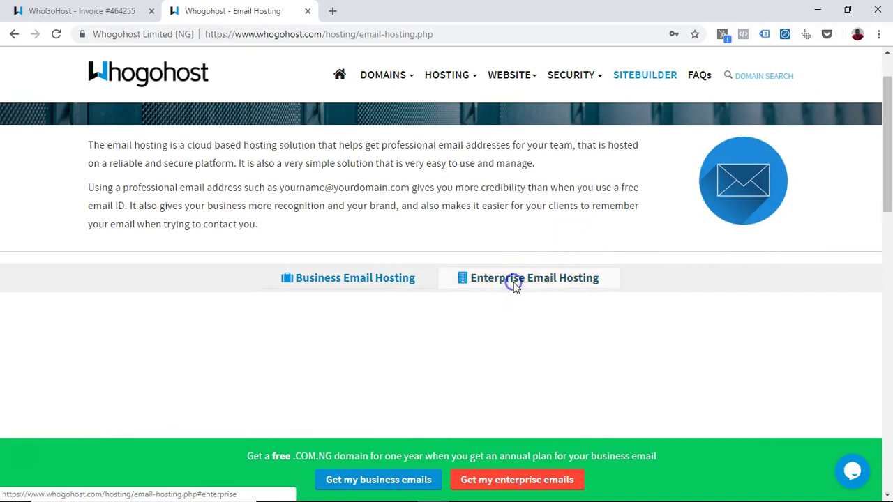
scroll(516, 293, down, 3)
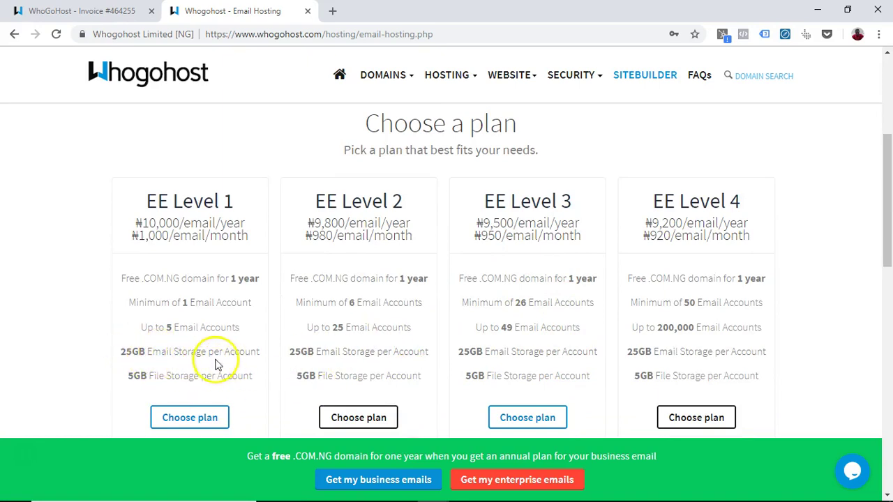
scroll(365, 326, up, 5)
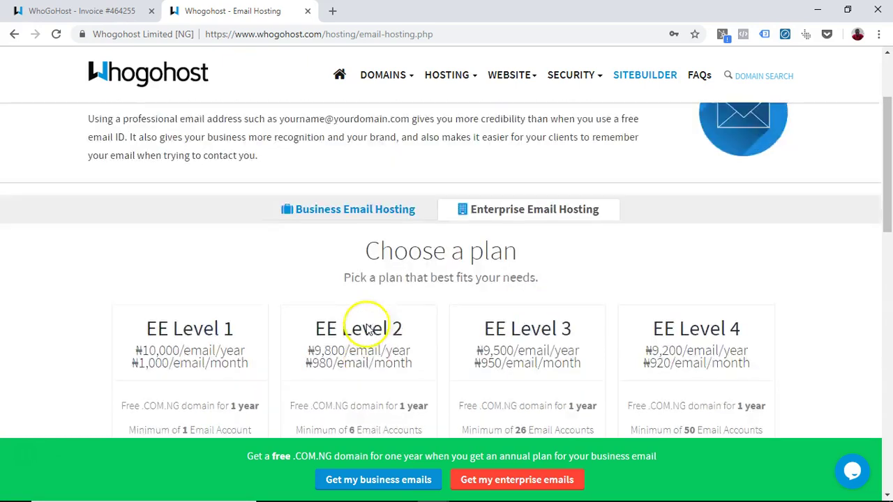
scroll(365, 331, down, 5)
scroll(355, 174, up, 5)
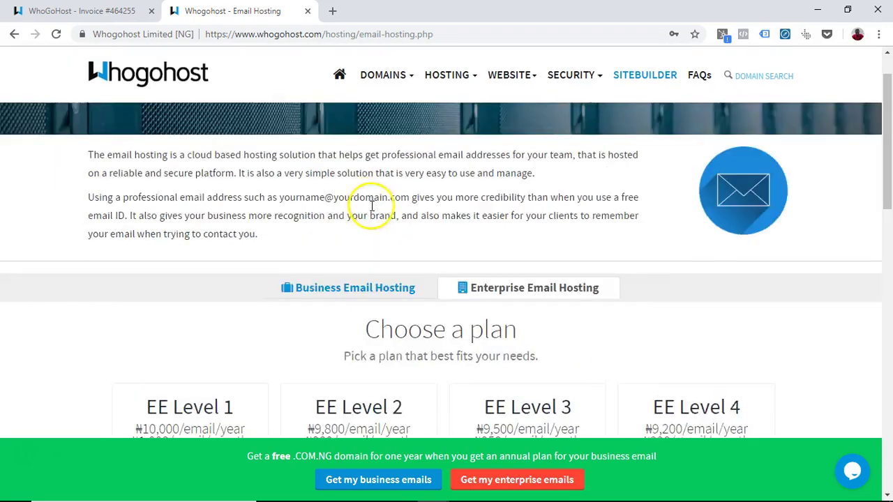
Return to the Business Email Hosting plans and choose the BE Level 1 plan.
scroll(412, 361, down, 5)
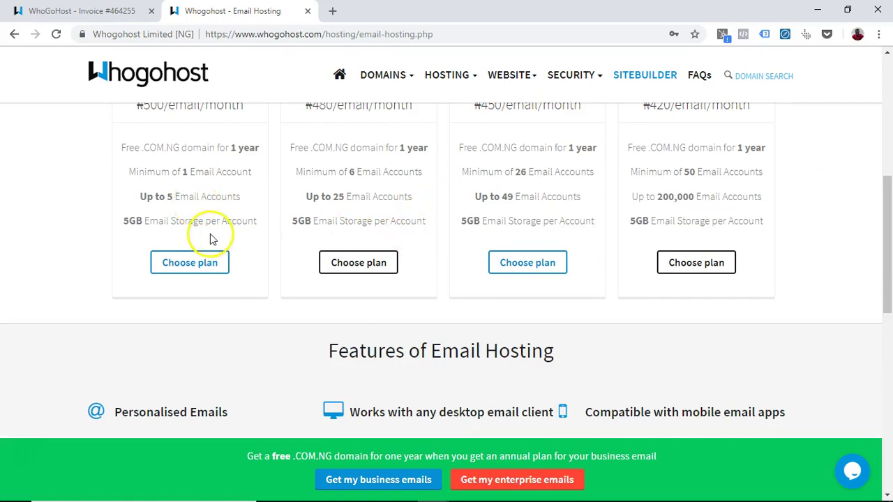
click(209, 264)
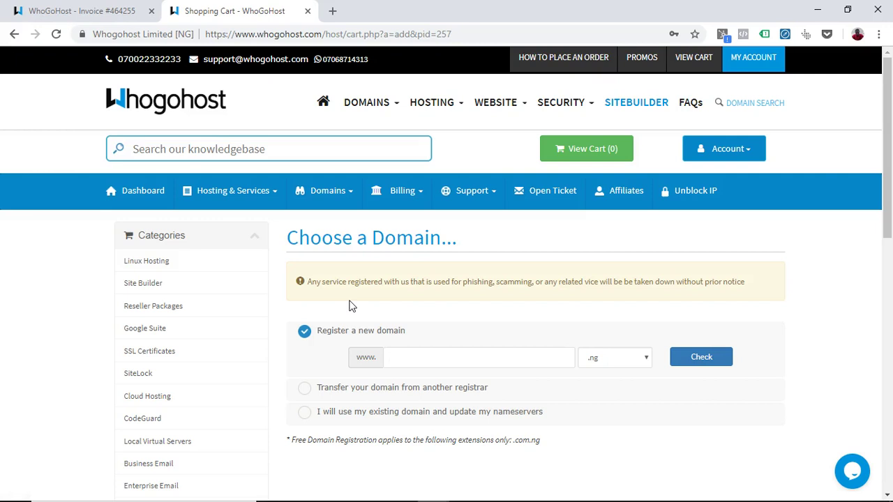
Check the availability of the new domain damilola.ng and continue the order with it.
text(damilola)
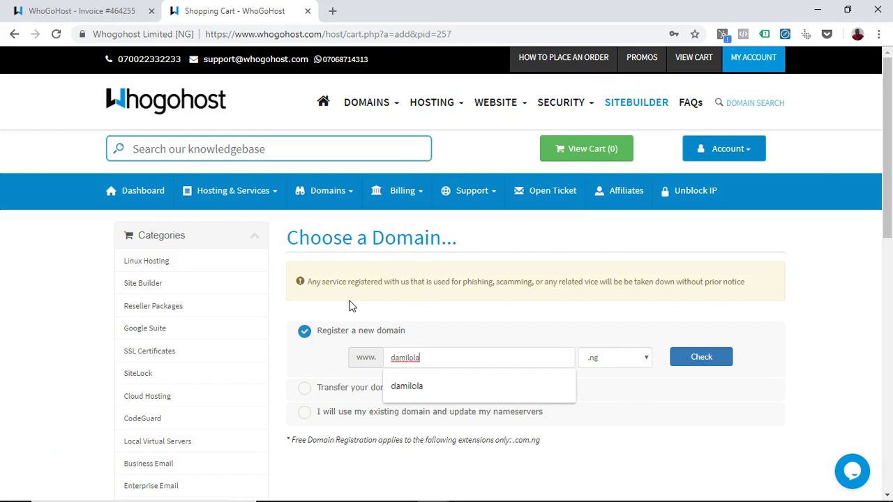
click(722, 359)
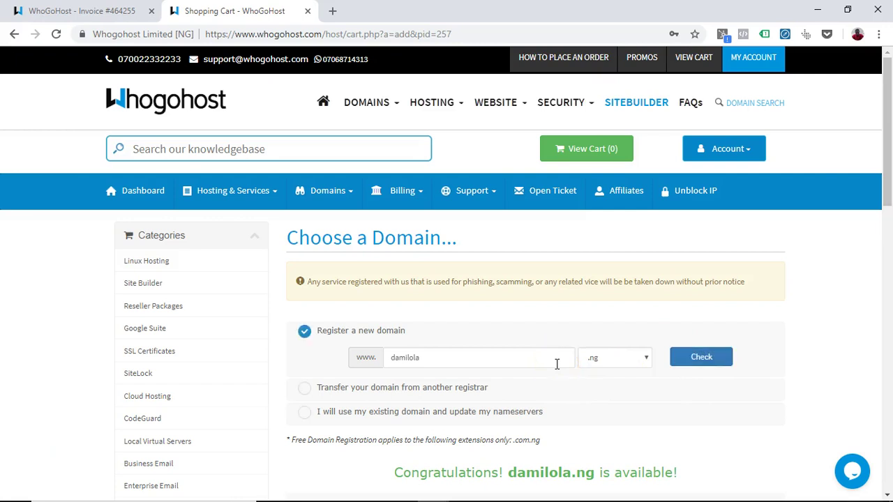
scroll(565, 357, down, 3)
scroll(544, 361, up, 1)
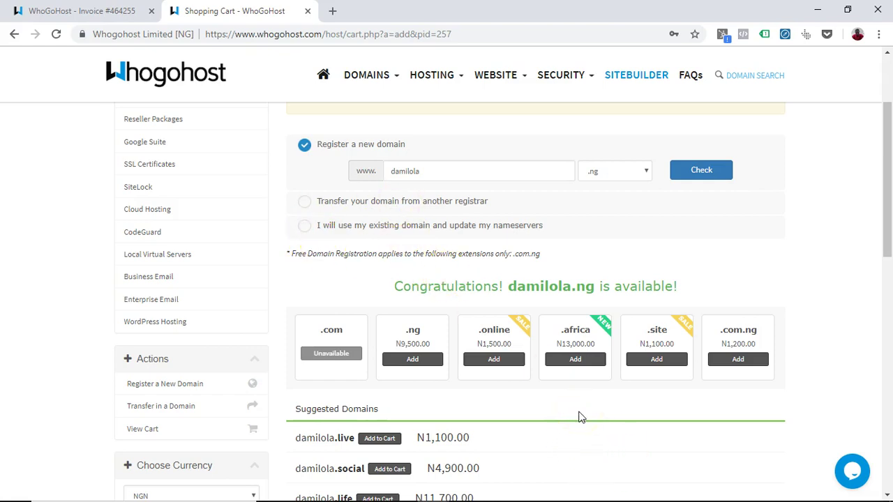
scroll(578, 416, down, 1)
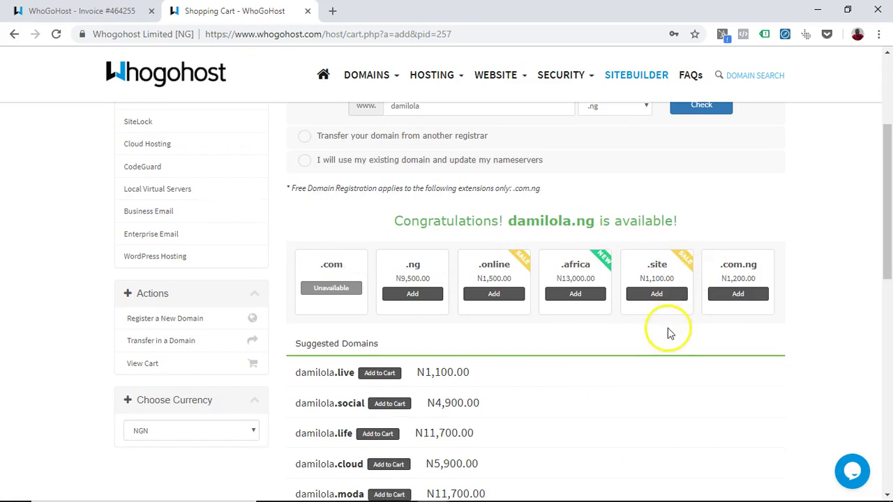
scroll(667, 332, down, 5)
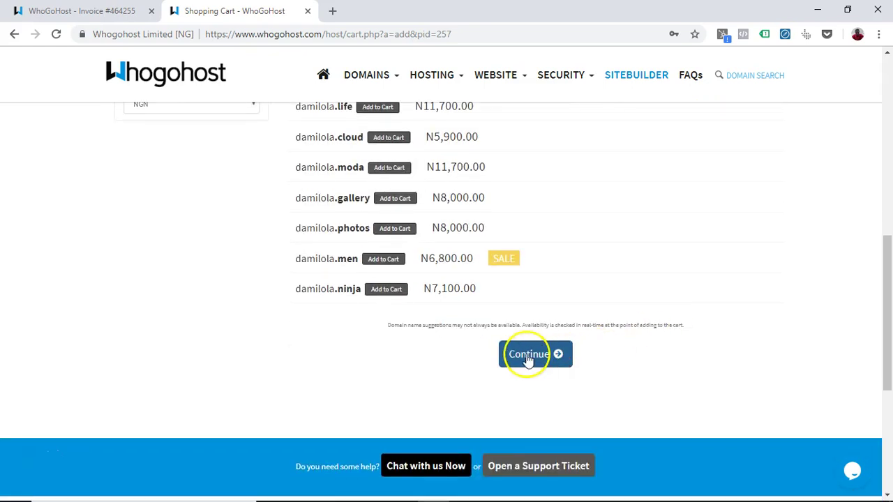
click(527, 355)
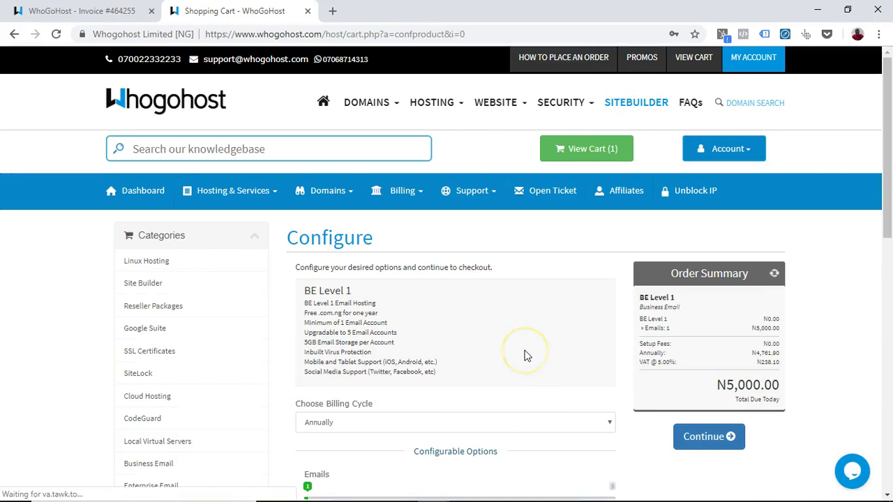
Examine the BE Level 1 configuration details and the available billing cycles, keeping the Annually option.
scroll(524, 355, down, 3)
scroll(523, 354, up, 3)
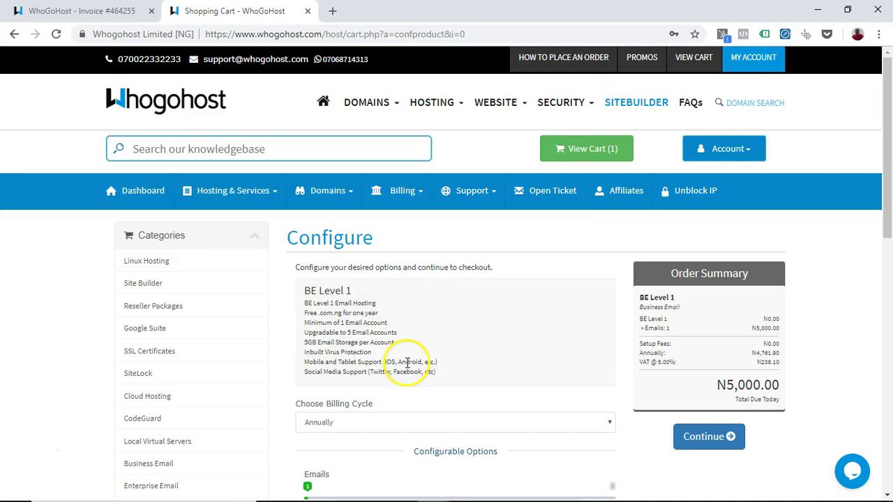
scroll(405, 365, down, 2)
scroll(405, 355, up, 2)
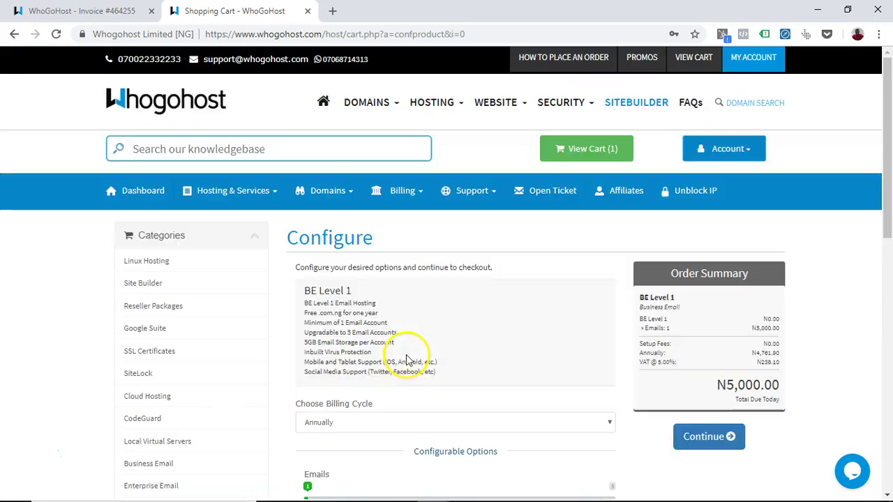
click(398, 427)
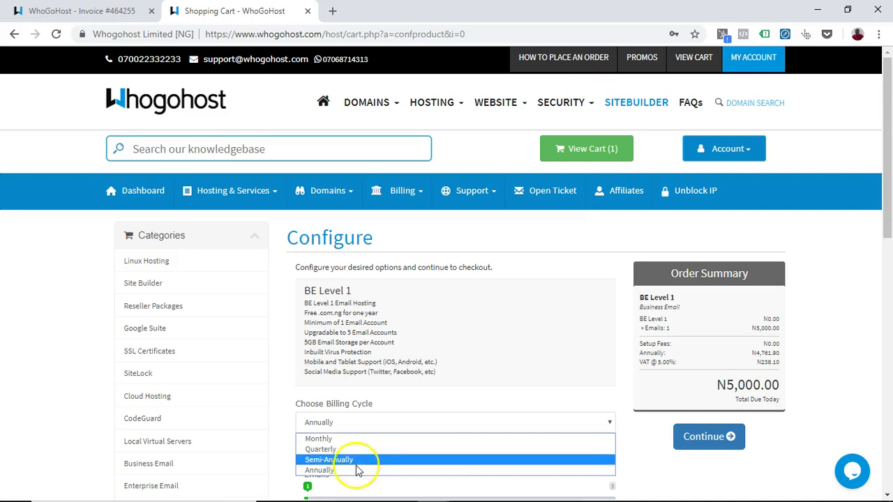
click(450, 383)
Set the number of emails for the BE Level 1 plan to 3.
scroll(505, 361, down, 3)
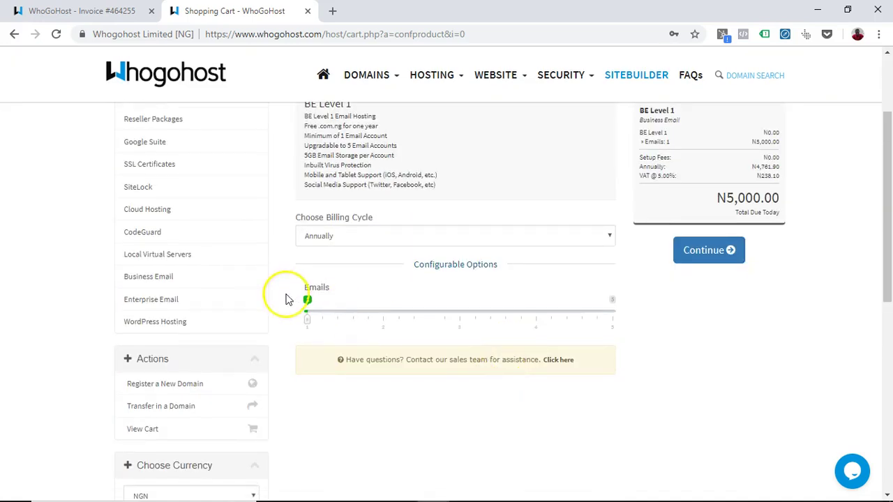
click(305, 322)
drag(305, 322, 352, 333)
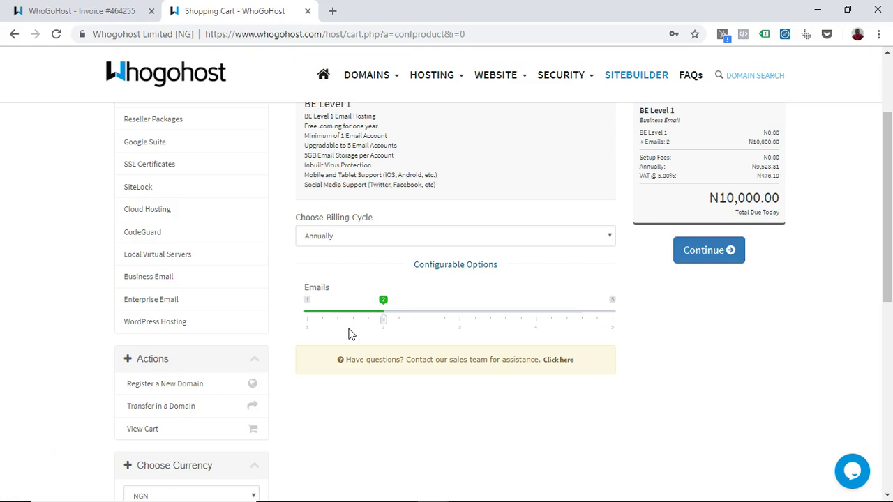
click(385, 323)
drag(385, 322, 438, 329)
click(734, 211)
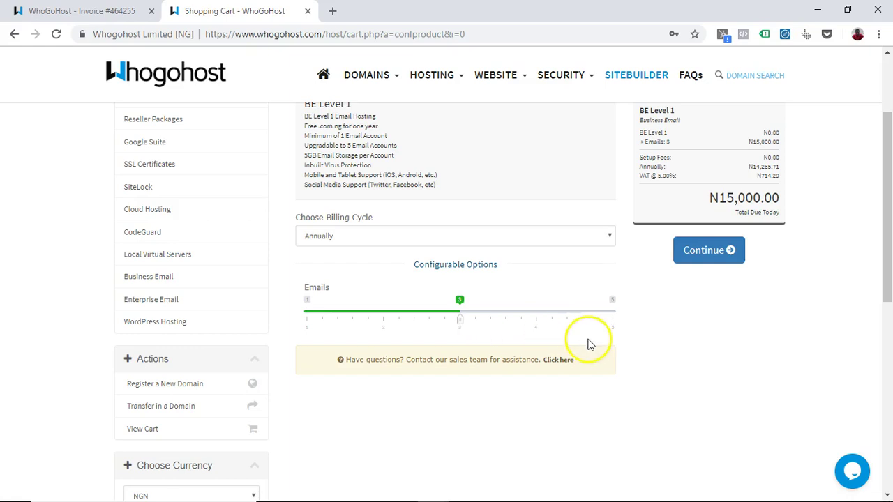
Continue with the configured email plan and proceed from the cart review to checkout.
scroll(588, 340, up, 3)
click(707, 439)
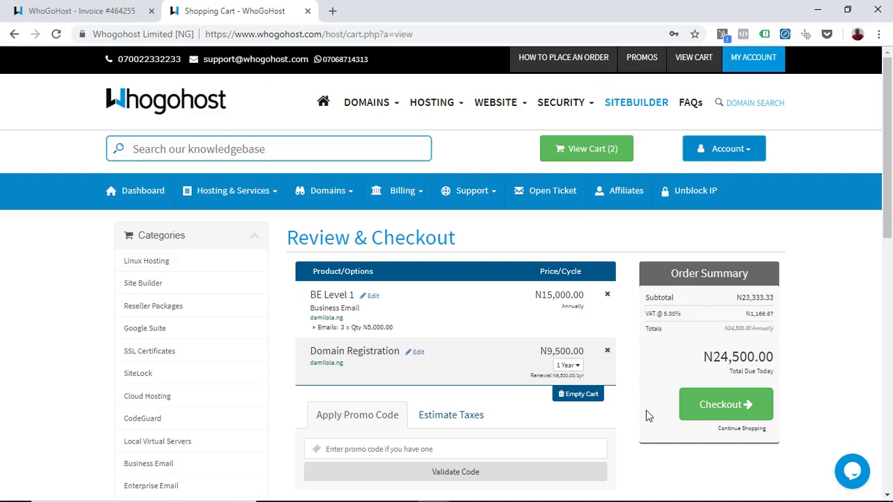
click(725, 412)
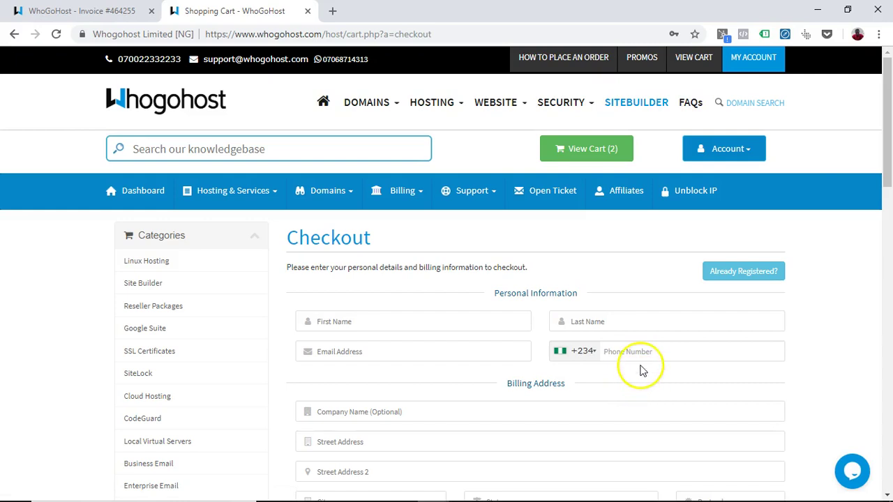
Examine the checkout form's personal, billing, additional information and account security fields, the existing-customer option and the payment methods.
scroll(640, 367, down, 2)
scroll(640, 362, down, 1)
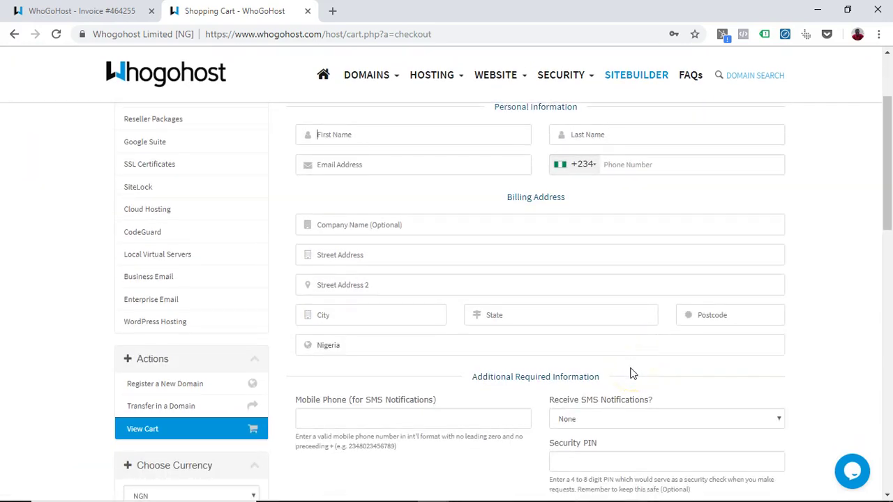
scroll(631, 373, up, 1)
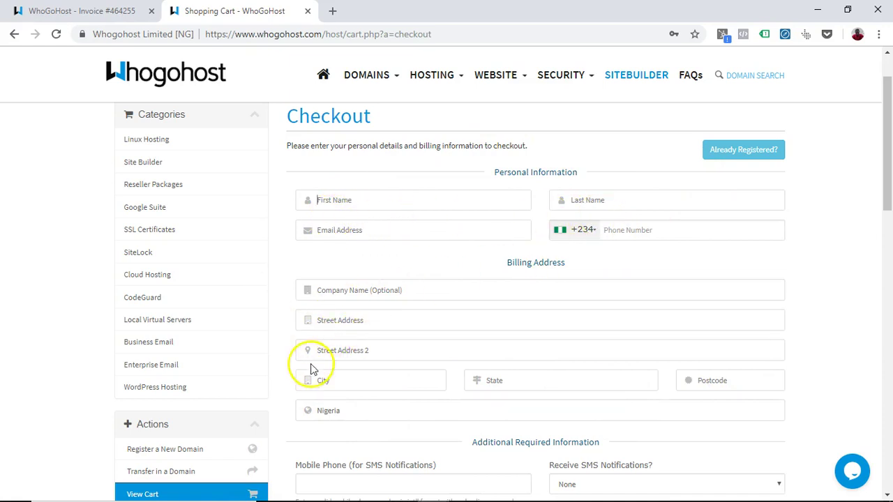
scroll(721, 325, down, 3)
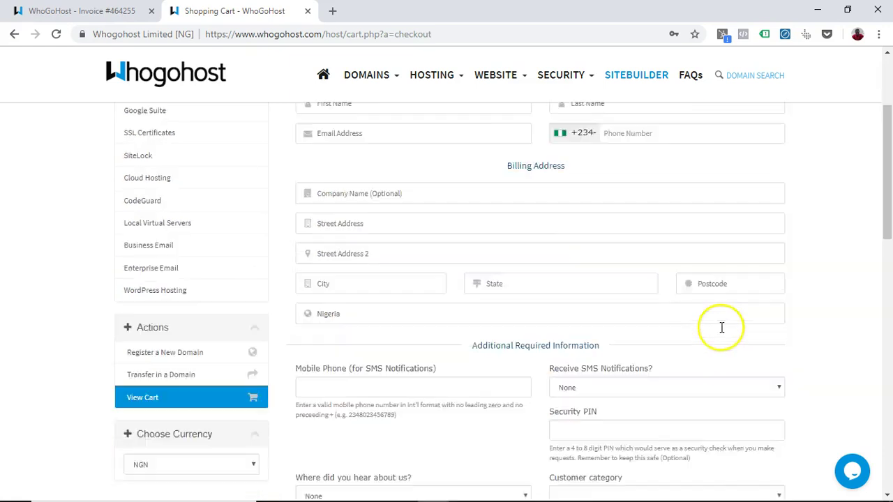
scroll(701, 291, down, 4)
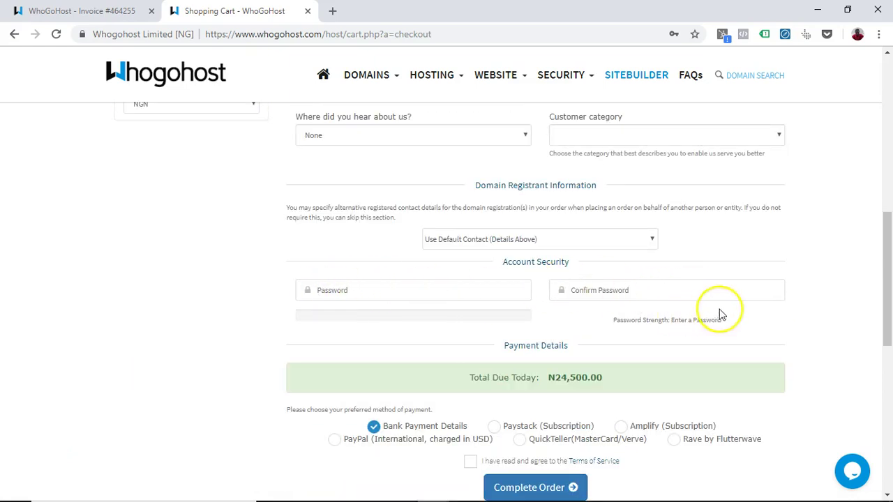
scroll(425, 375, down, 2)
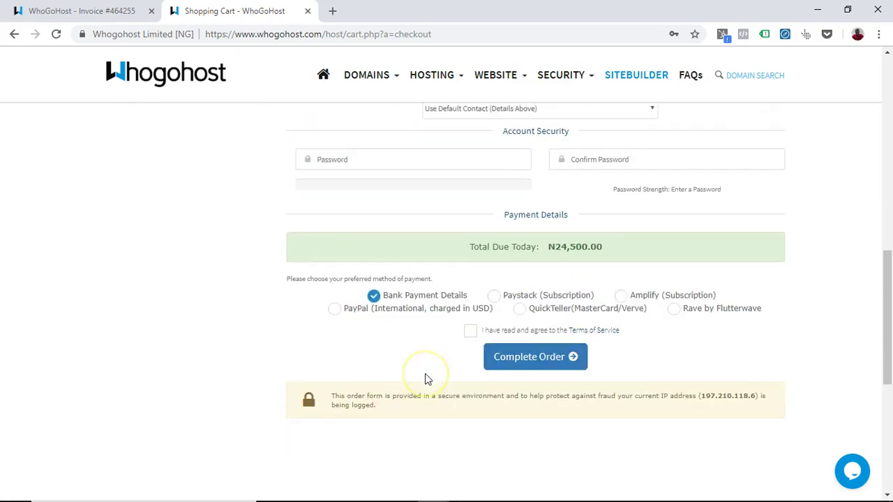
scroll(425, 376, up, 2)
scroll(427, 375, up, 7)
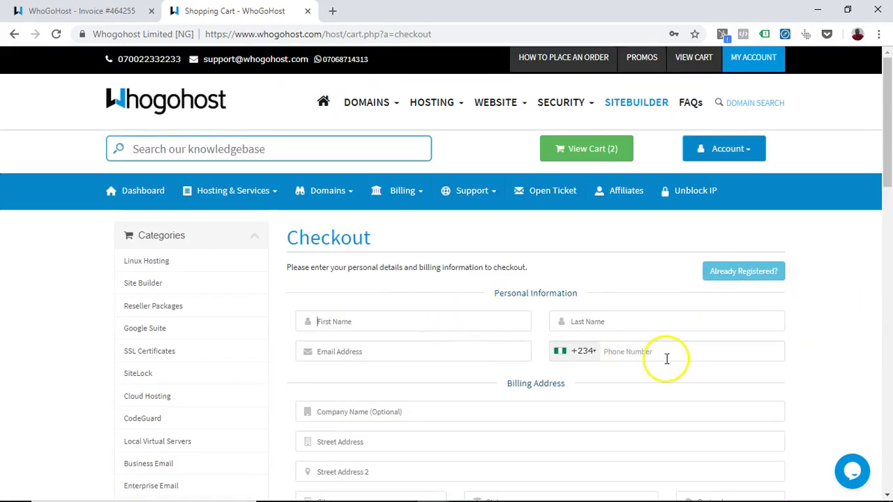
scroll(663, 365, down, 3)
scroll(663, 367, down, 6)
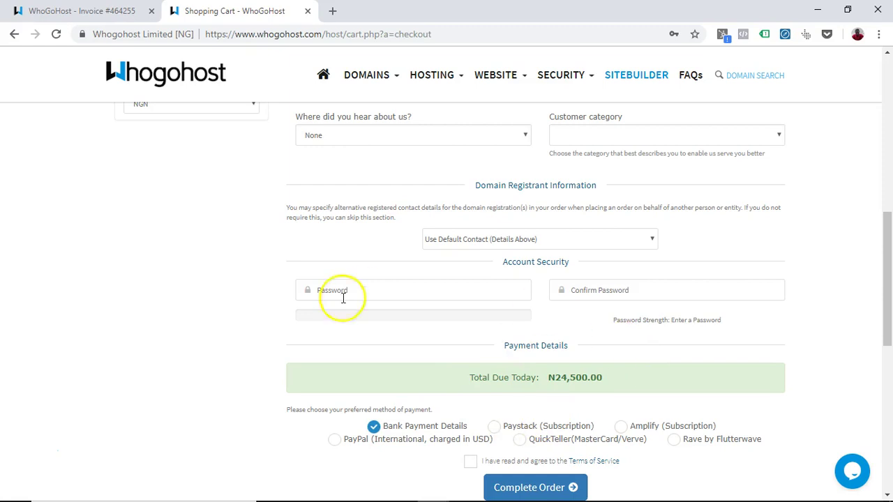
scroll(516, 352, down, 2)
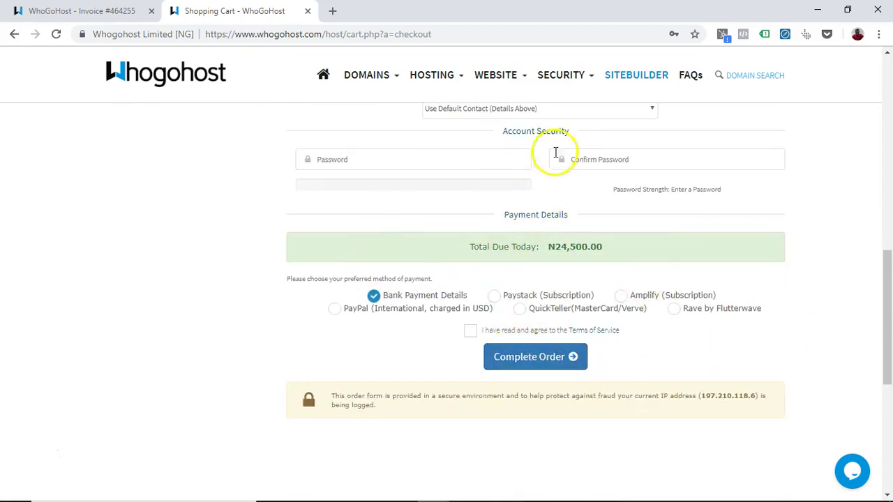
scroll(573, 211, up, 6)
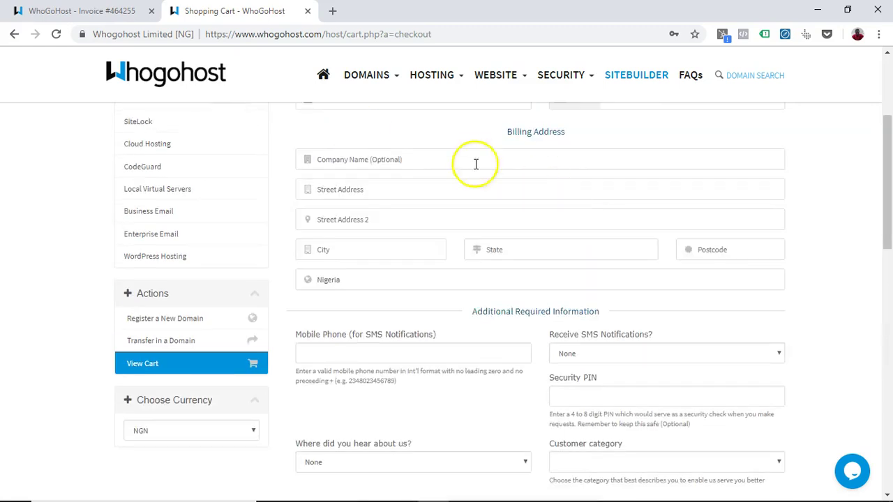
scroll(655, 227, up, 4)
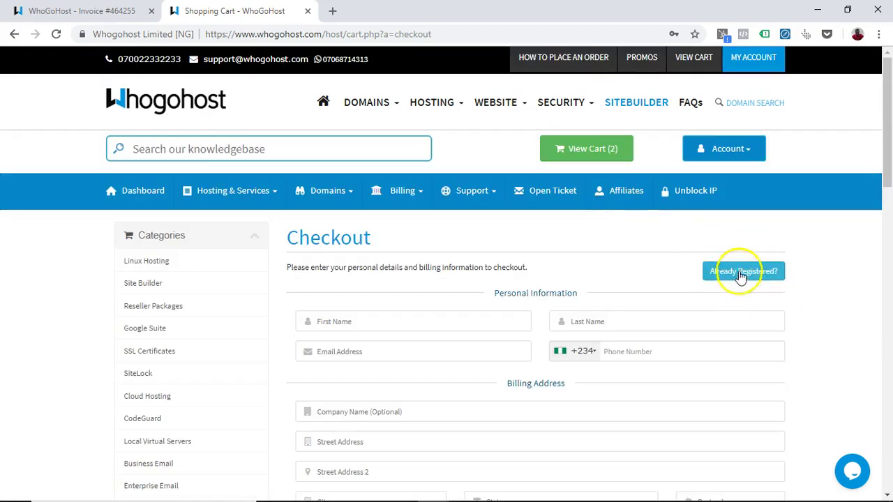
scroll(716, 282, down, 10)
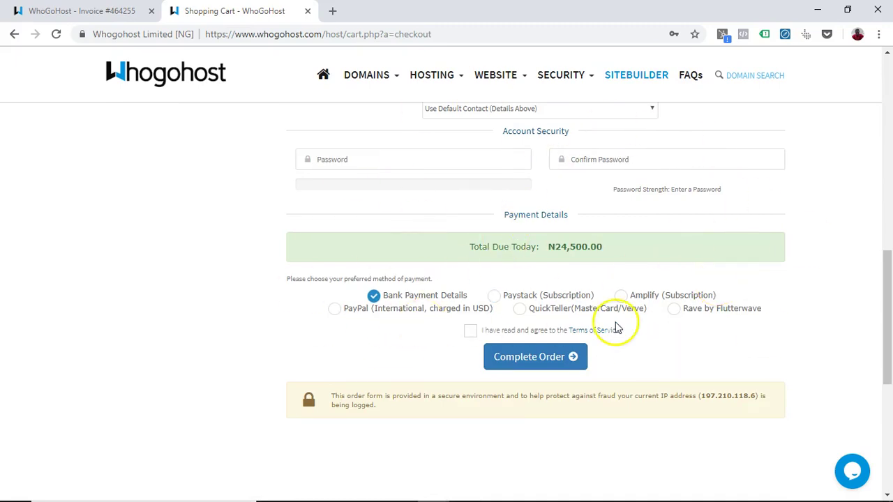
Switch the checkout to the existing customer login and fill in the account's email address and password.
scroll(612, 327, up, 4)
scroll(615, 326, up, 10)
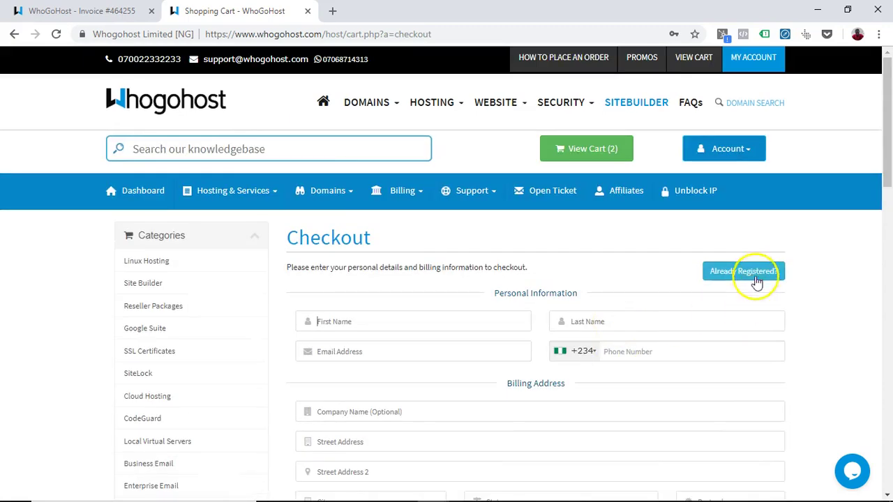
click(756, 276)
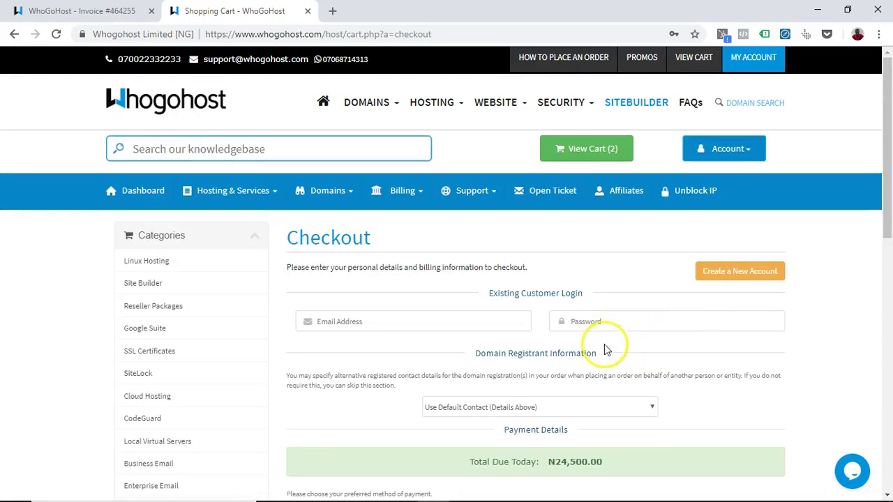
click(462, 321)
click(431, 356)
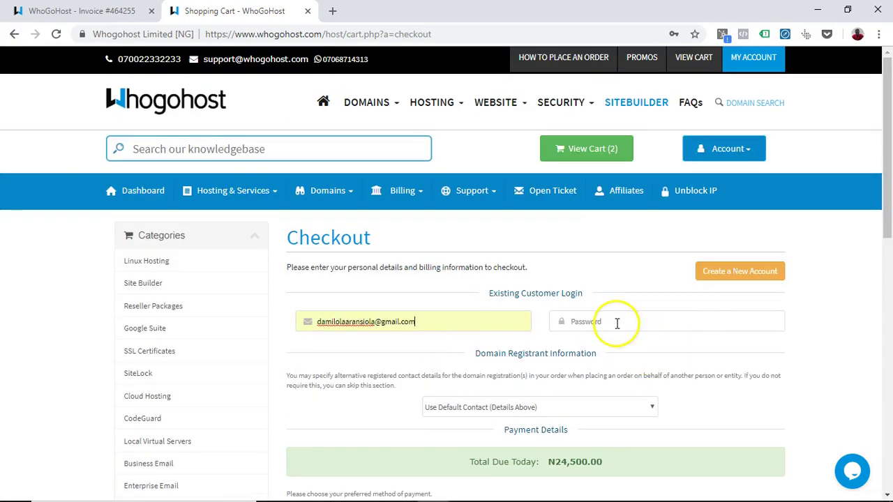
click(617, 323)
click(637, 268)
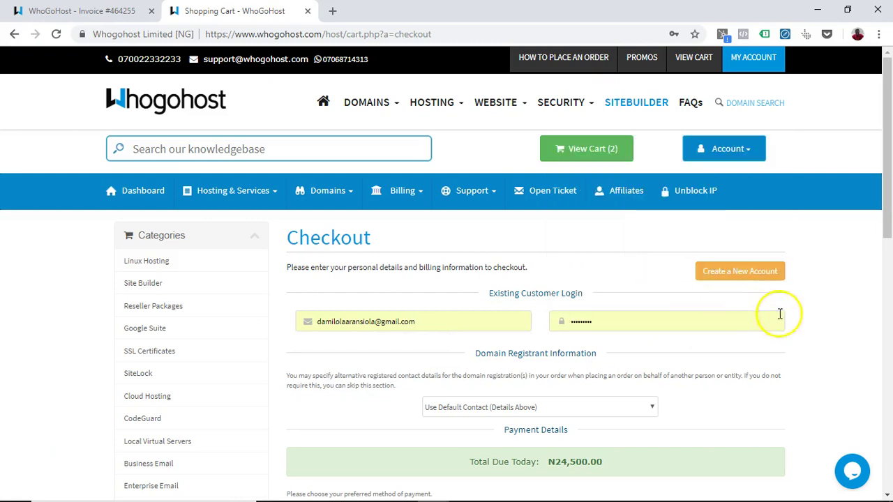
Keep Bank Payment Details as the payment method, agree to the Terms of Service and complete the order.
scroll(795, 349, down, 4)
scroll(795, 353, up, 1)
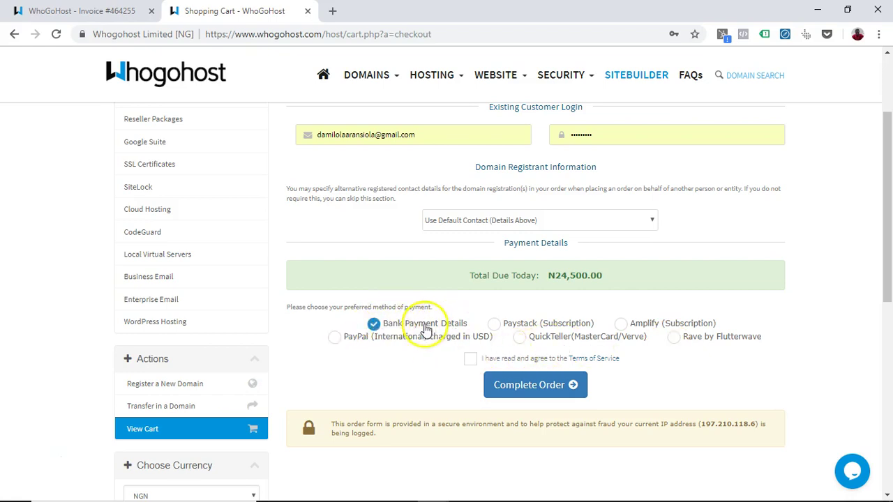
click(469, 361)
click(528, 383)
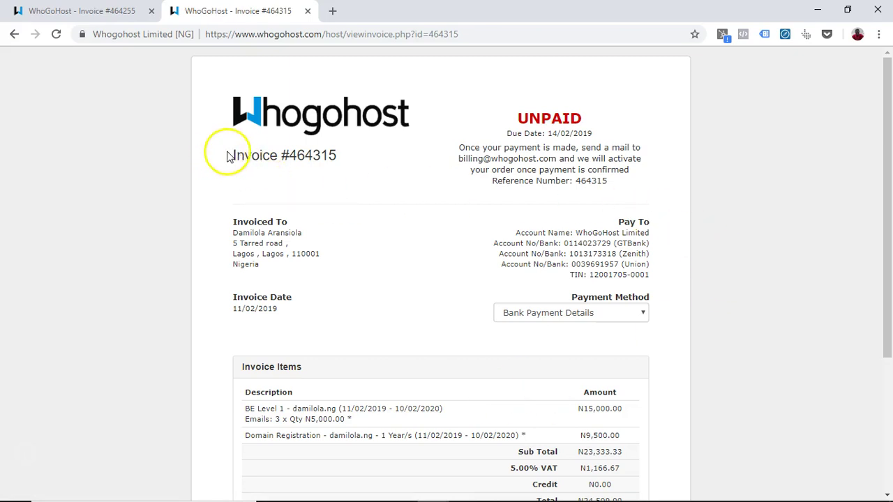
Examine the new invoice's number, payment status, bank account details, invoice items and total.
drag(232, 155, 347, 154)
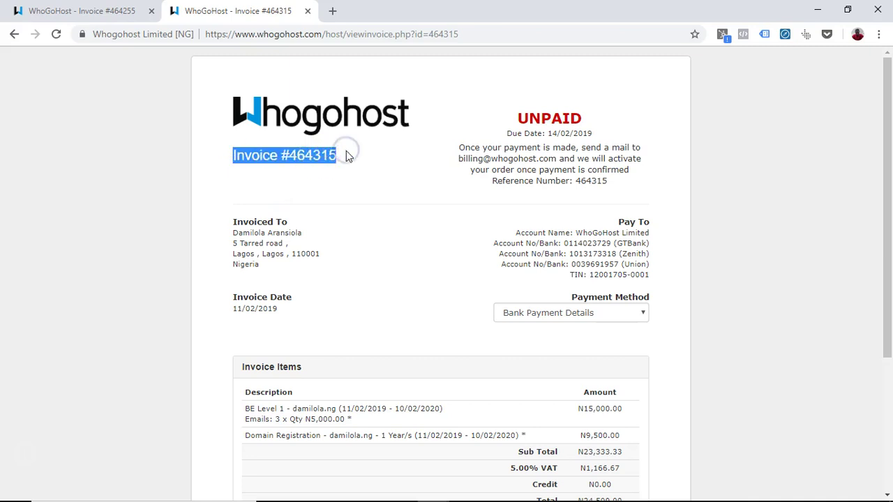
click(378, 244)
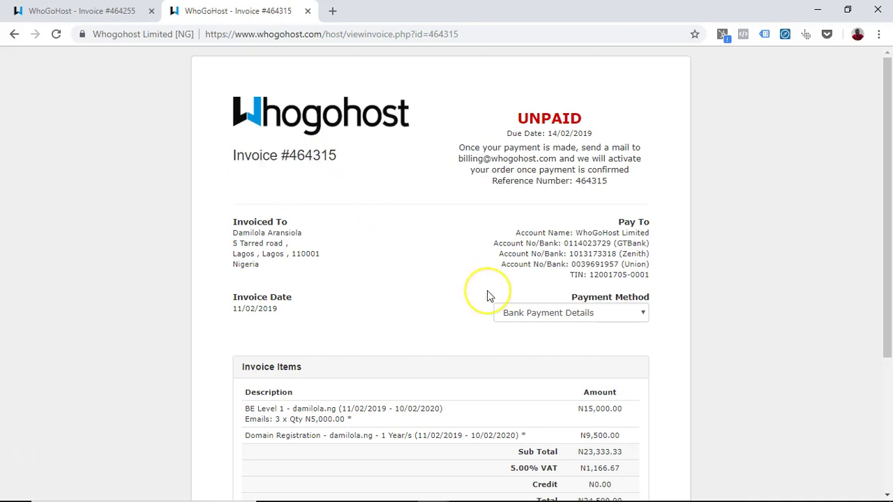
scroll(488, 295, down, 3)
scroll(489, 296, up, 3)
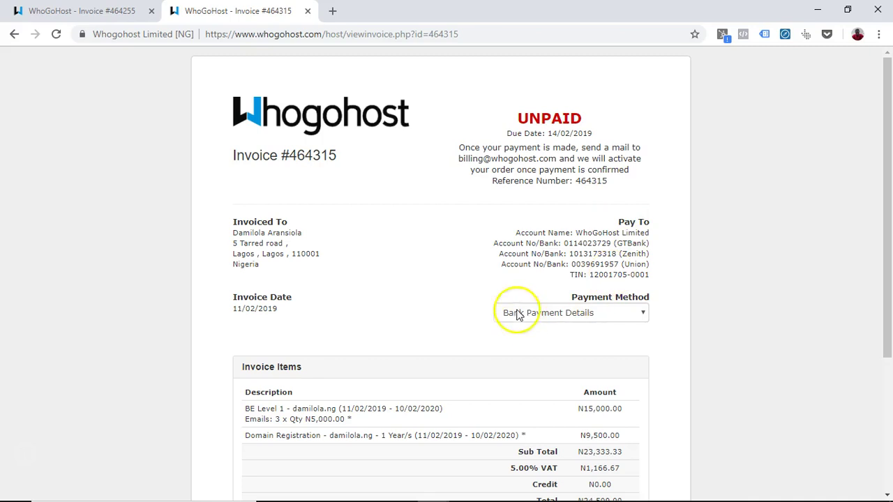
scroll(478, 272, down, 1)
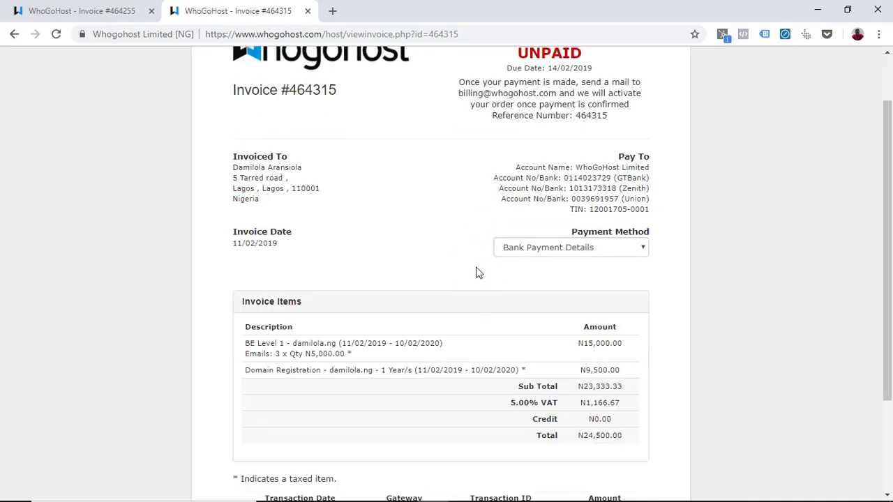
scroll(477, 272, up, 1)
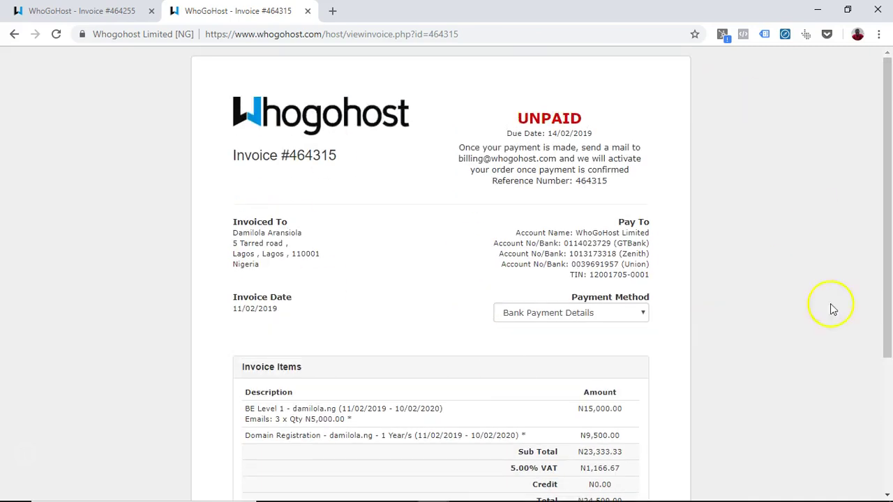
drag(516, 117, 589, 109)
click(524, 179)
Change the invoice's payment method to Amplify (Subscription).
click(617, 312)
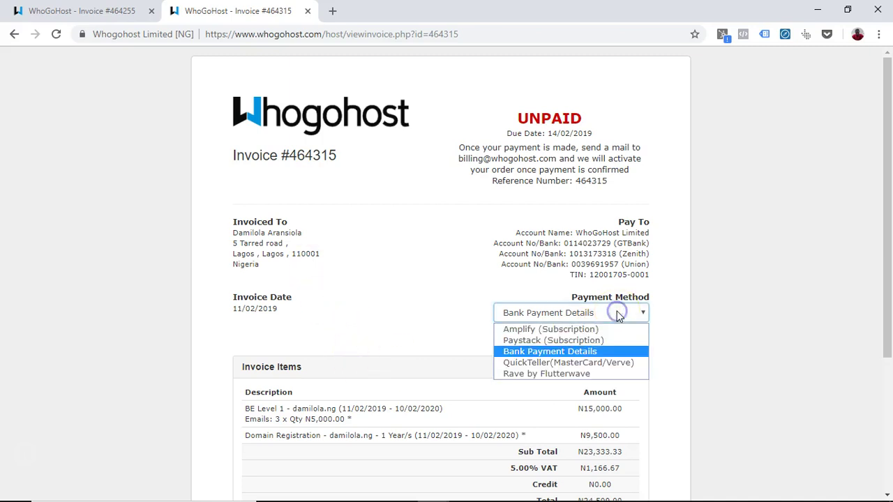
click(582, 330)
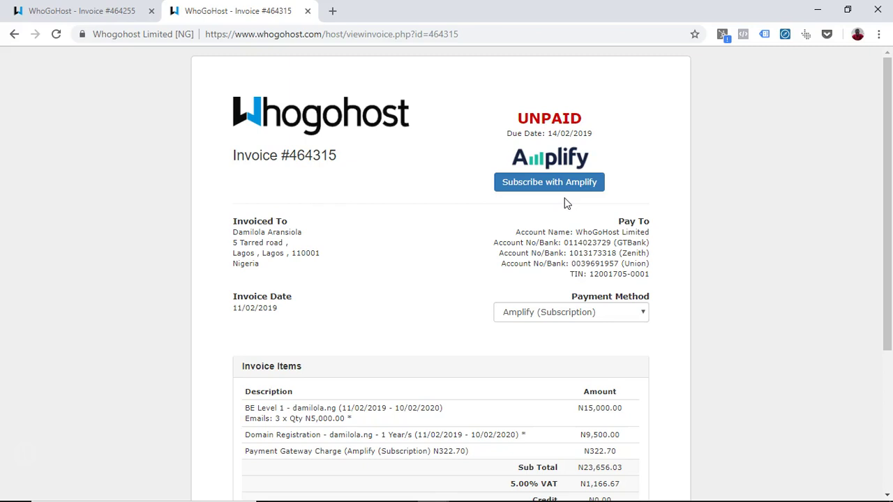
click(563, 208)
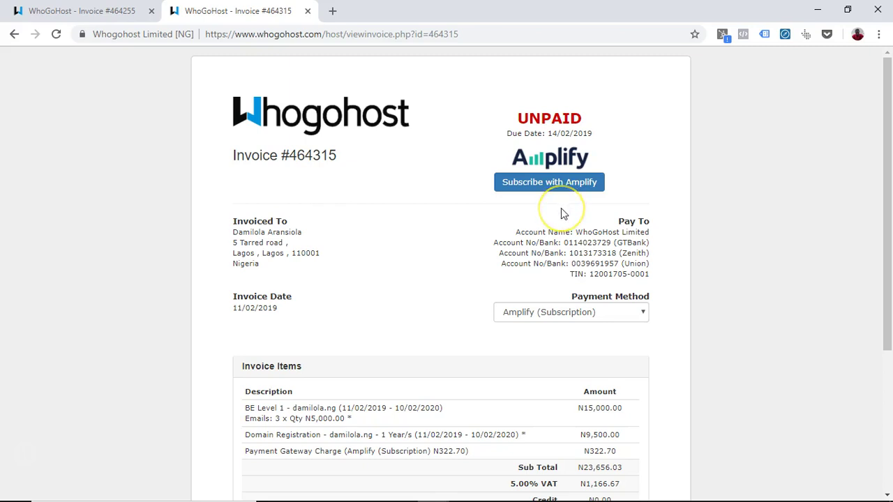